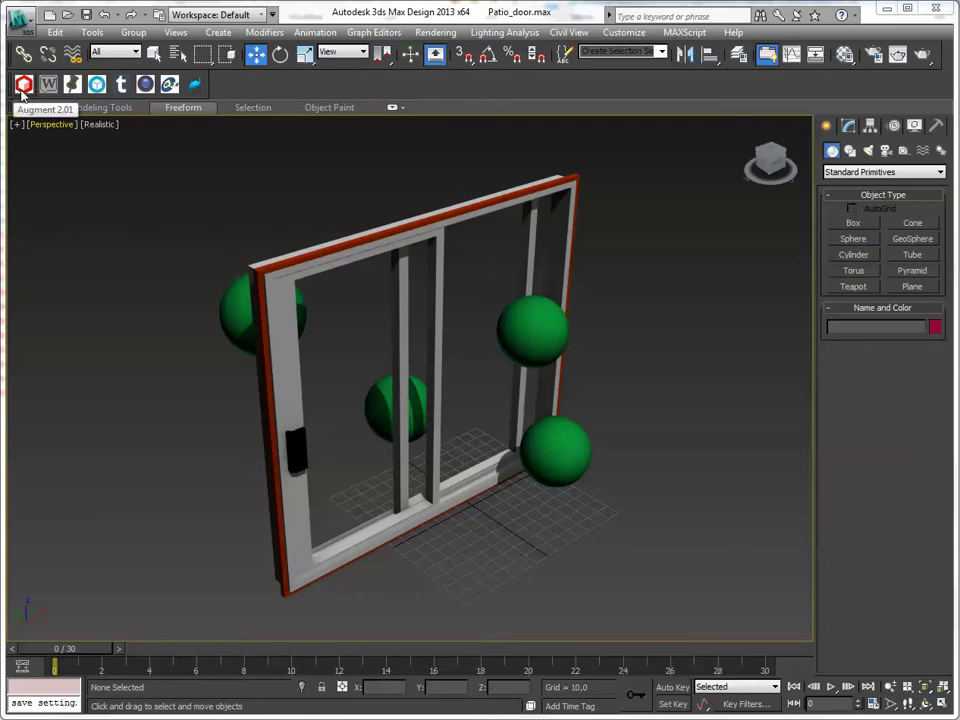
Select the patio door's glass panes, try moving them aside, and turn on edged faces in the viewport.
middle_click_drag(401, 339, 295, 317, "alt")
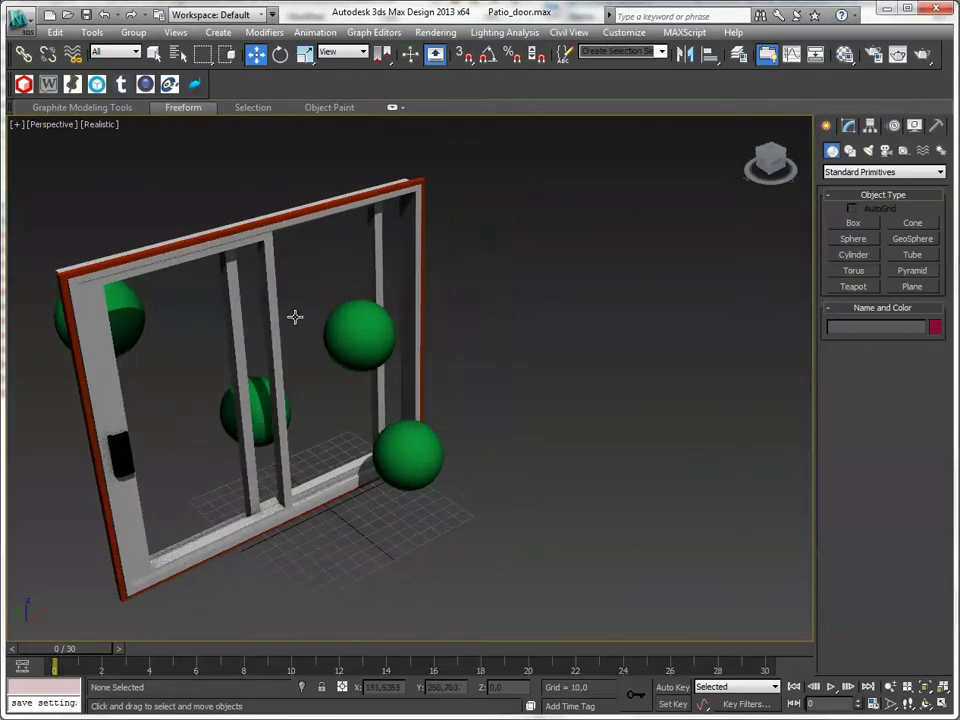
left_click(295, 317)
left_click_drag(264, 416, 439, 354)
right_click(420, 360)
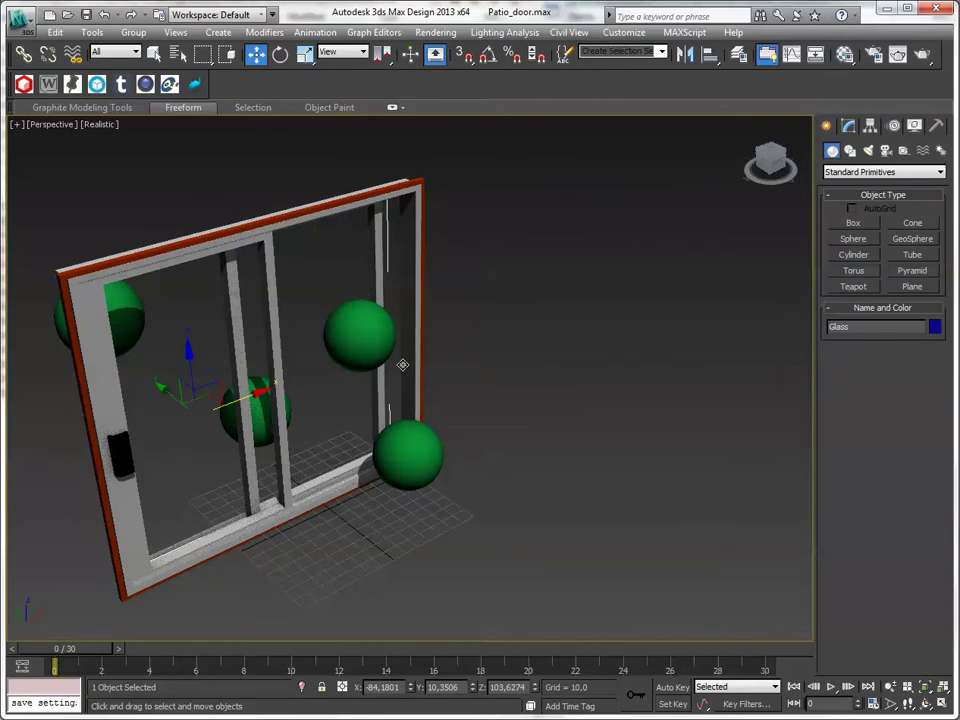
key("F4")
left_click_drag(190, 300, 547, 332)
right_click(547, 332)
Examine the GLASSPD material's settings in the Material Editor and close the editor.
key("m")
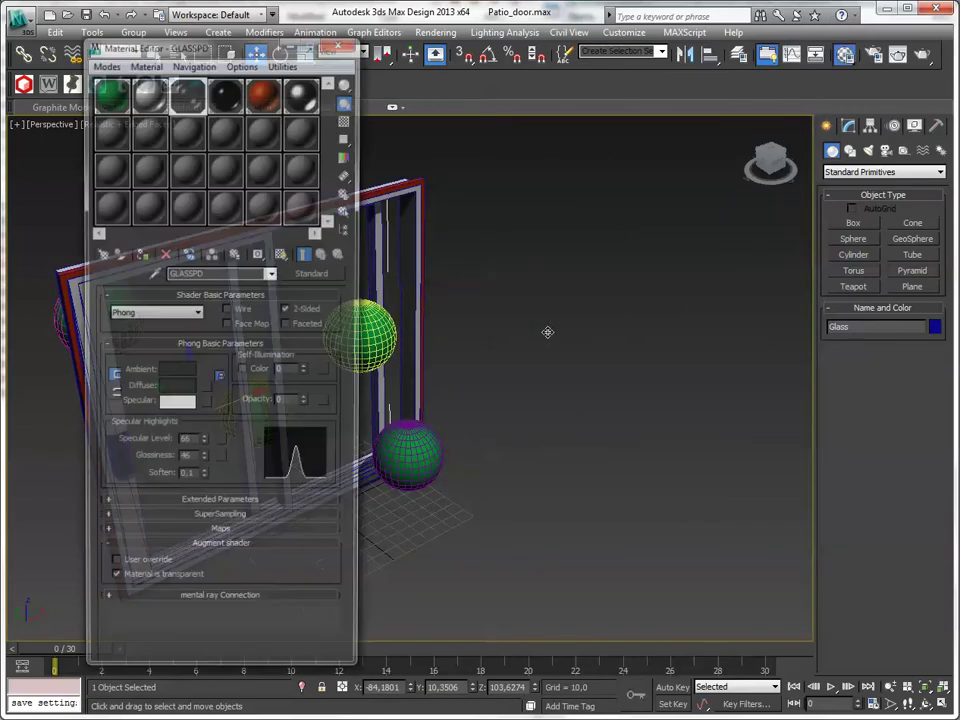
left_click_drag(224, 48, 598, 44)
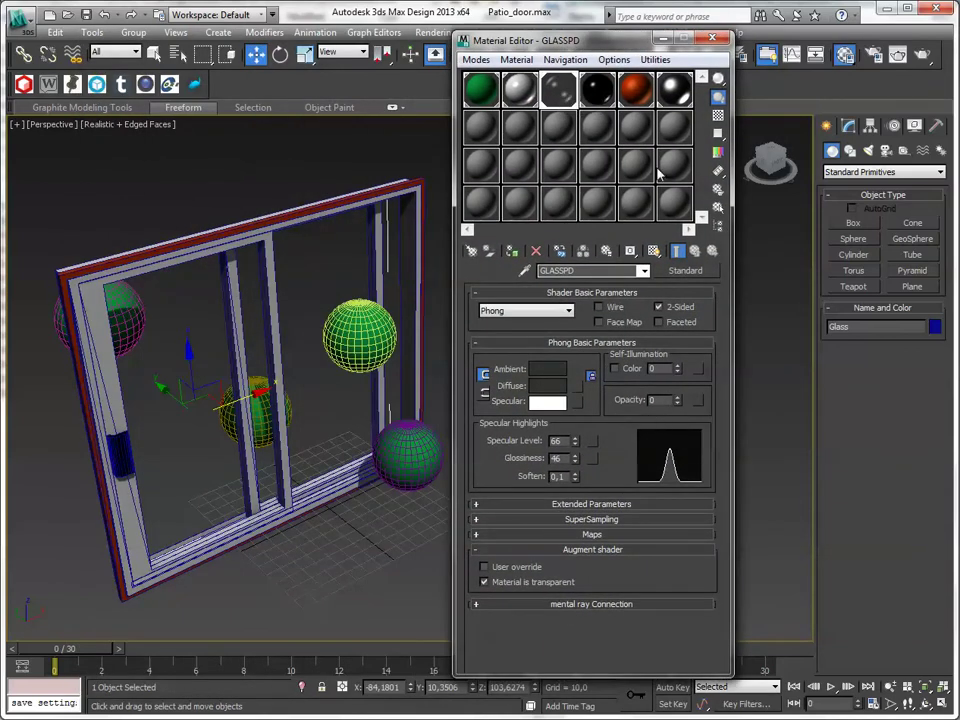
left_click(714, 40)
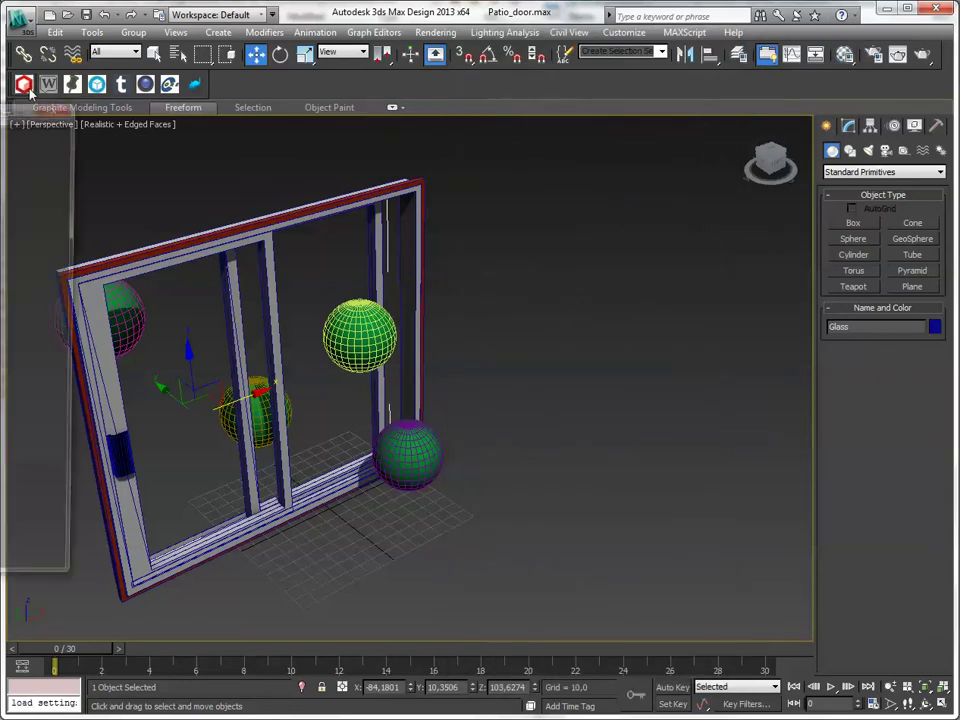
Open the Augment exporter, place its window beside the door, and clear the object selection.
left_click_drag(5, 110, 572, 143)
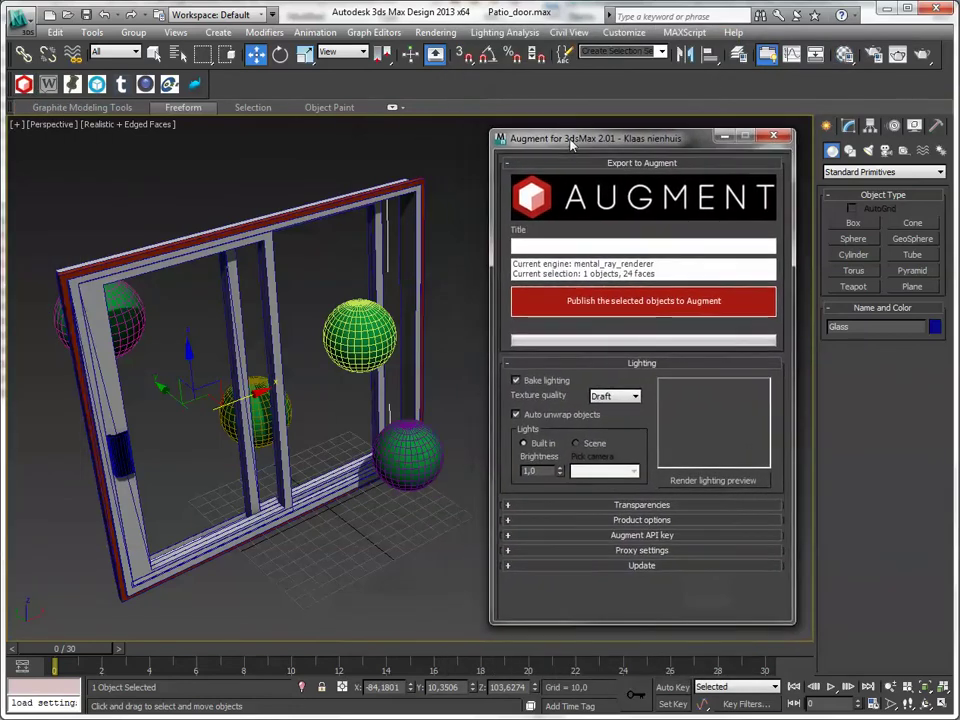
left_click(440, 572)
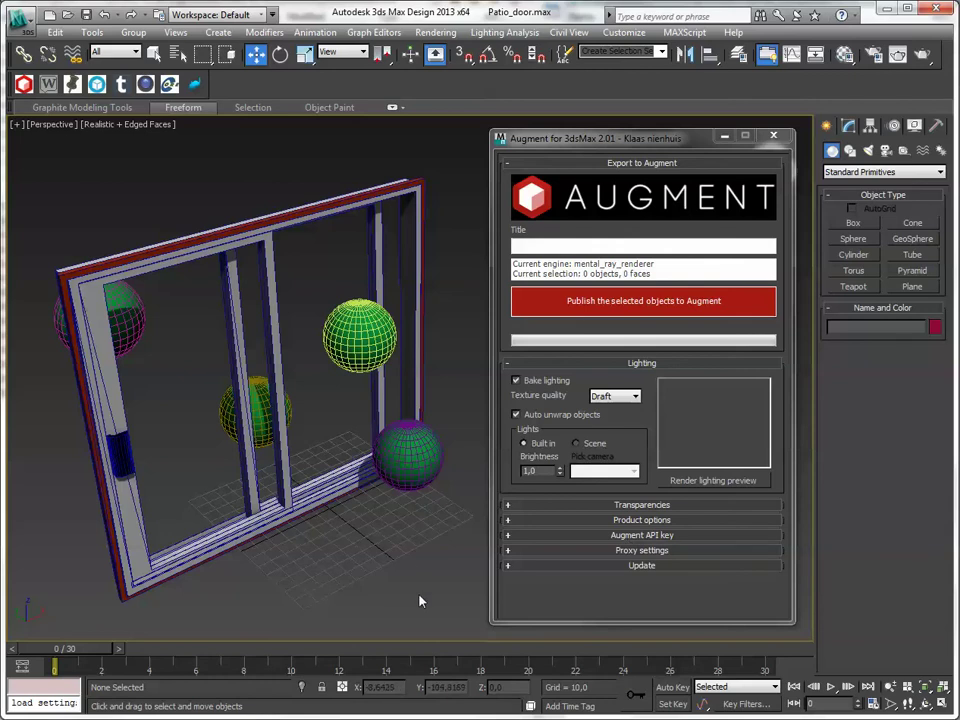
Review the available Standard material types in the Material/Map Browser, then close it and the Material Editor.
key("m")
left_click(475, 250)
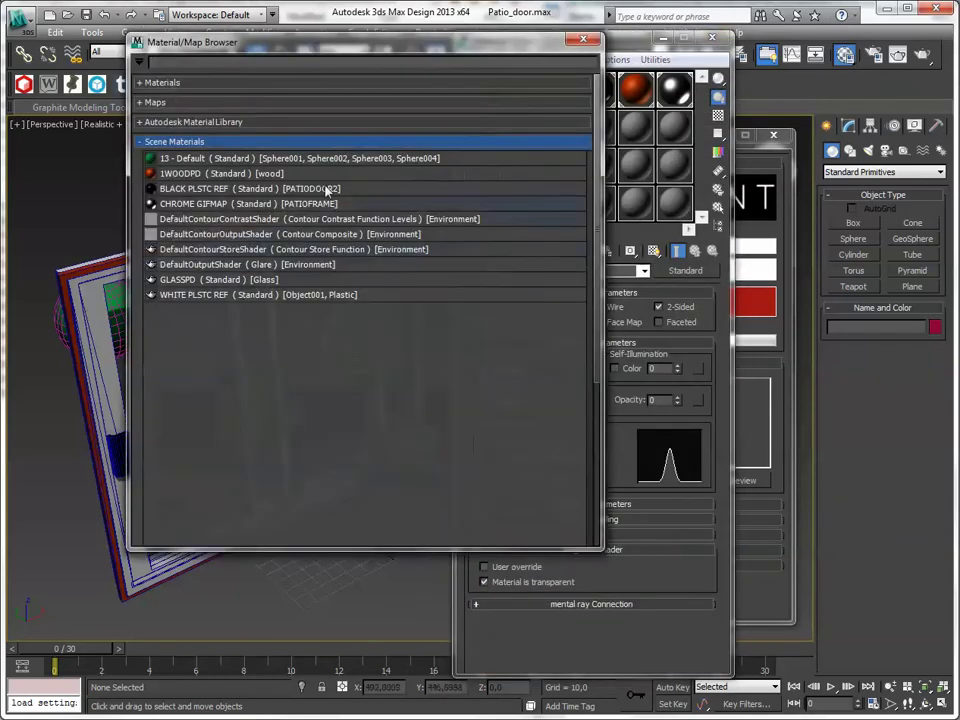
left_click(160, 82)
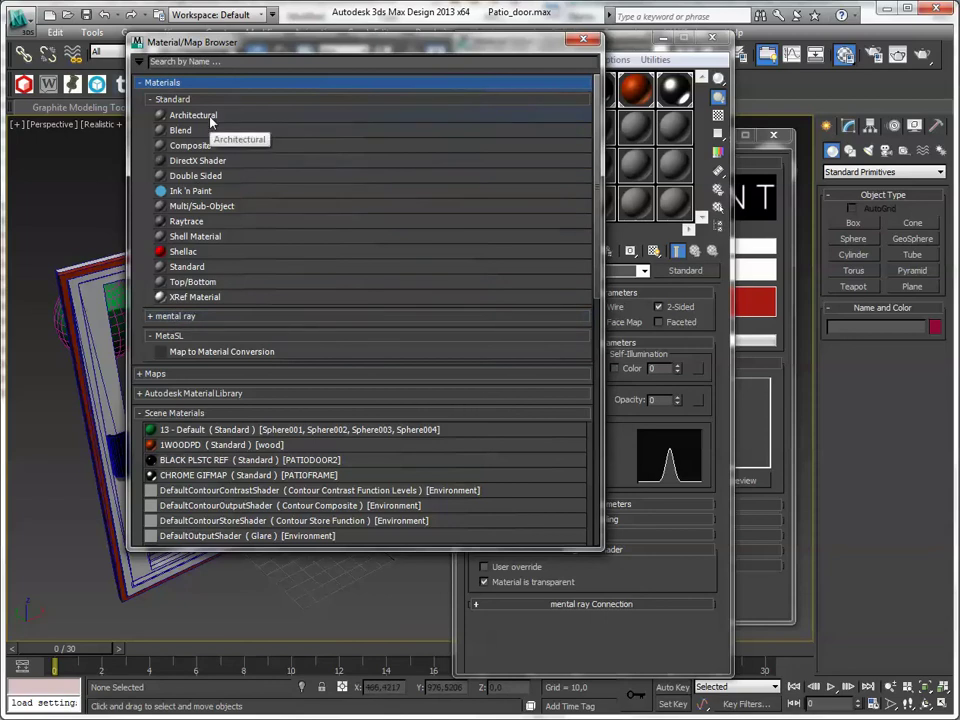
key("Escape")
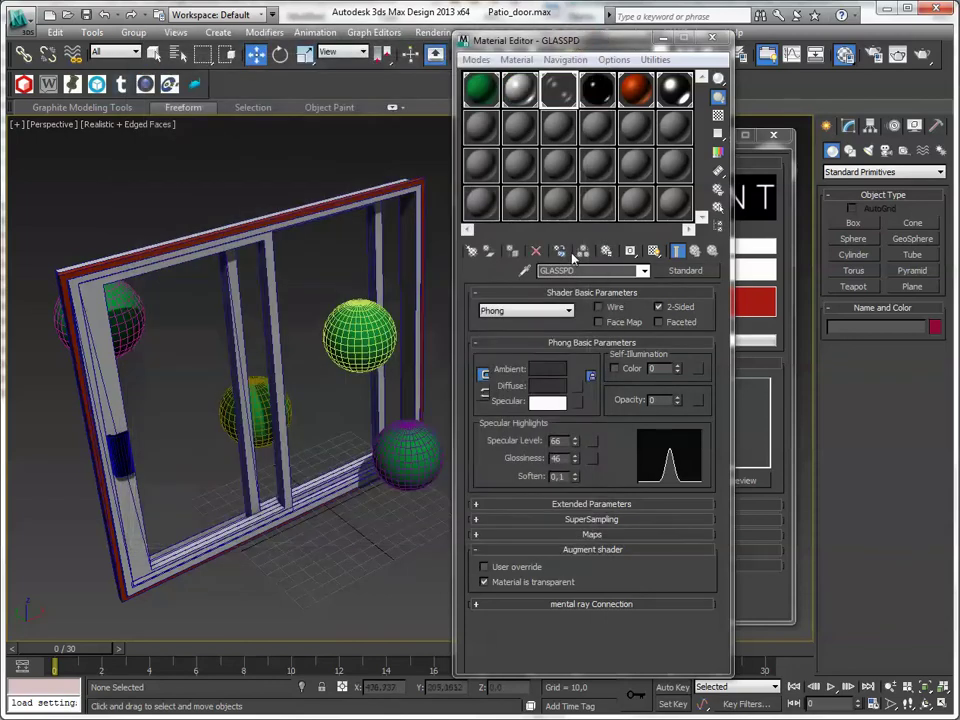
left_click(713, 38)
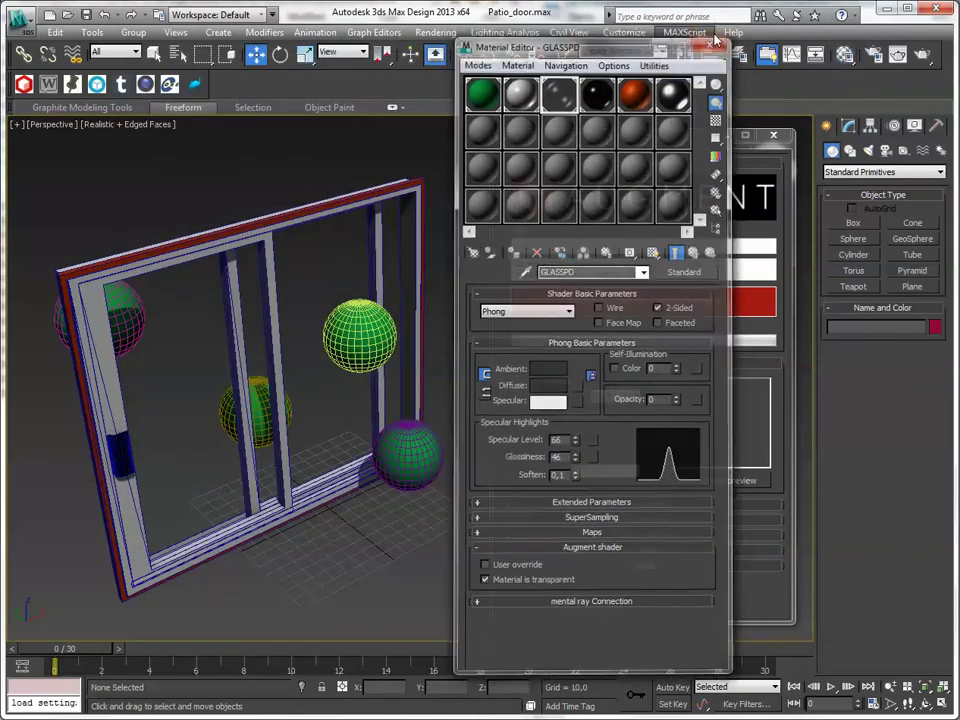
Show in the viewport which objects the Augment exporter treats as transparent or opaque.
left_click(565, 503)
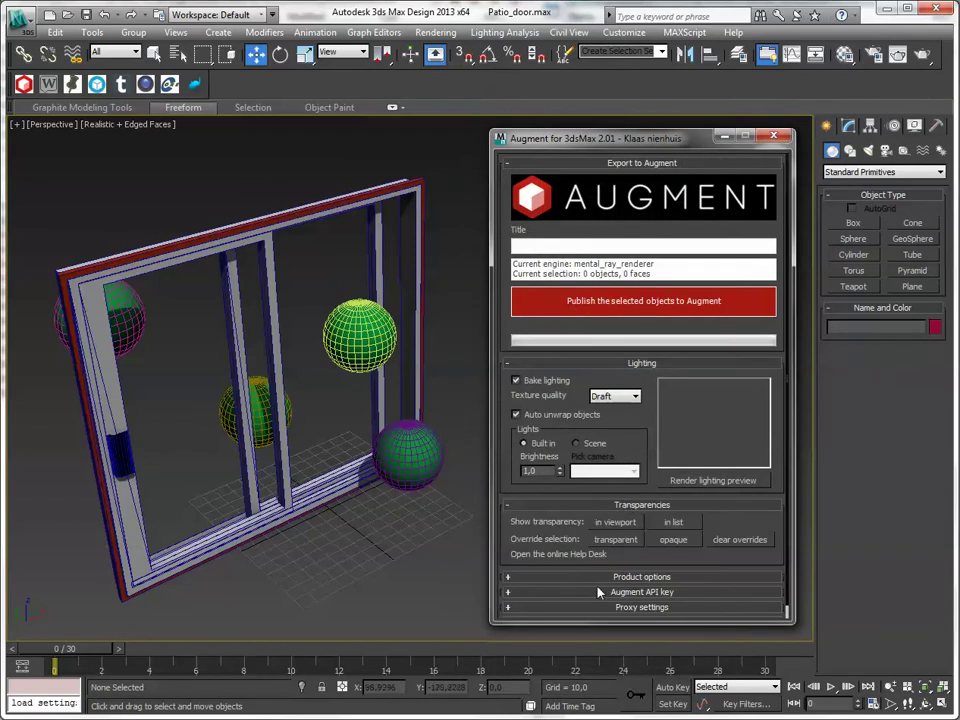
left_click(614, 522)
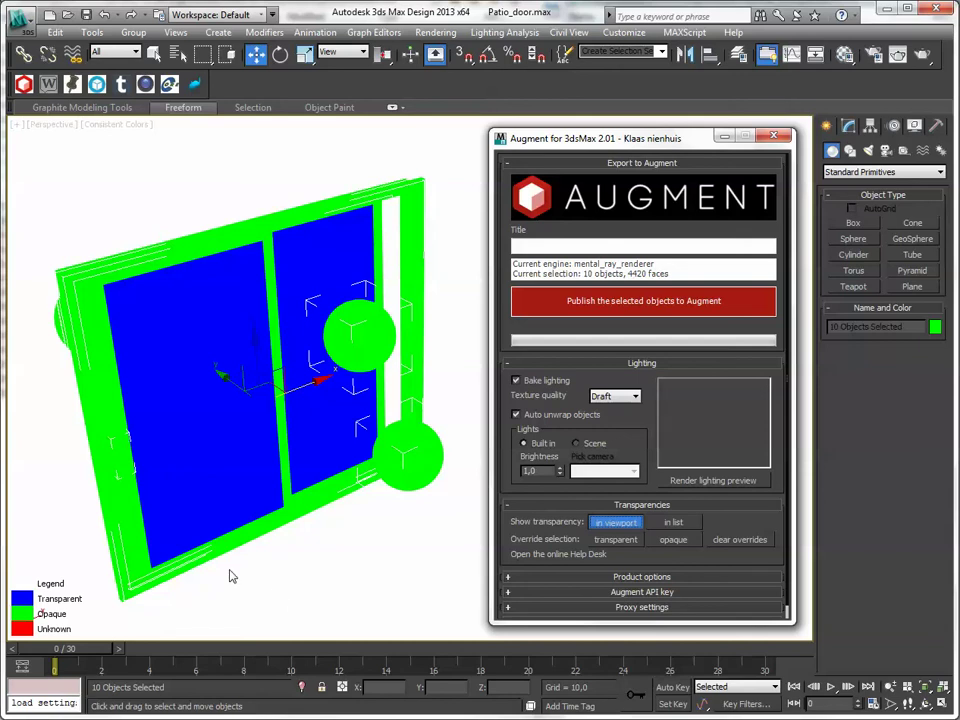
middle_click_drag(231, 574, 261, 587, "alt")
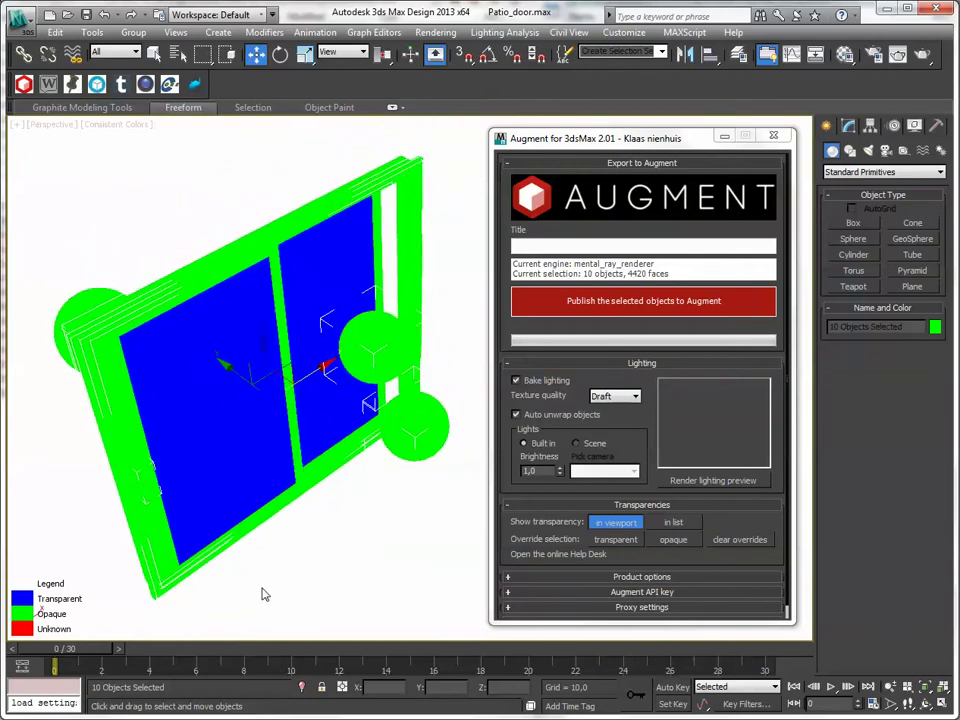
Select only the glass panes and override them as opaque, then as transparent.
left_click(289, 585)
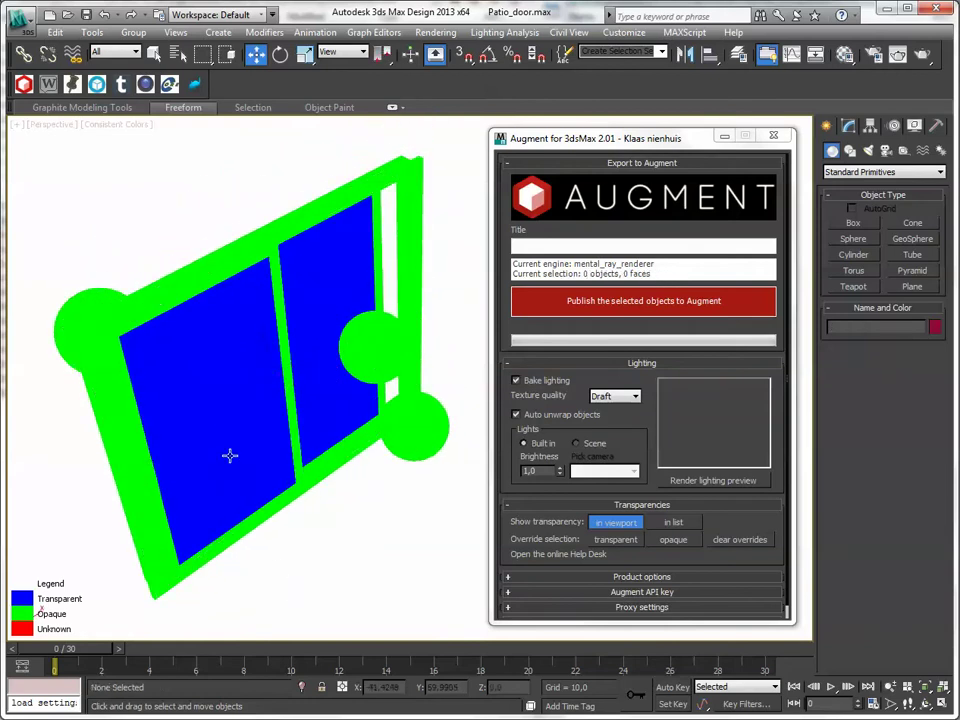
left_click(229, 454)
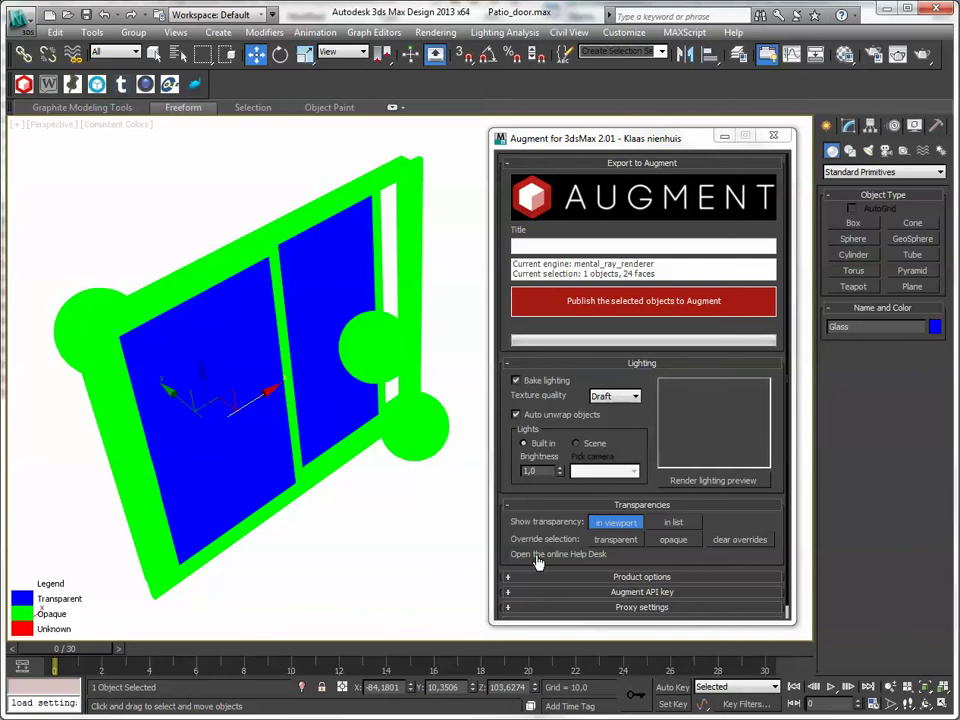
left_click(673, 539)
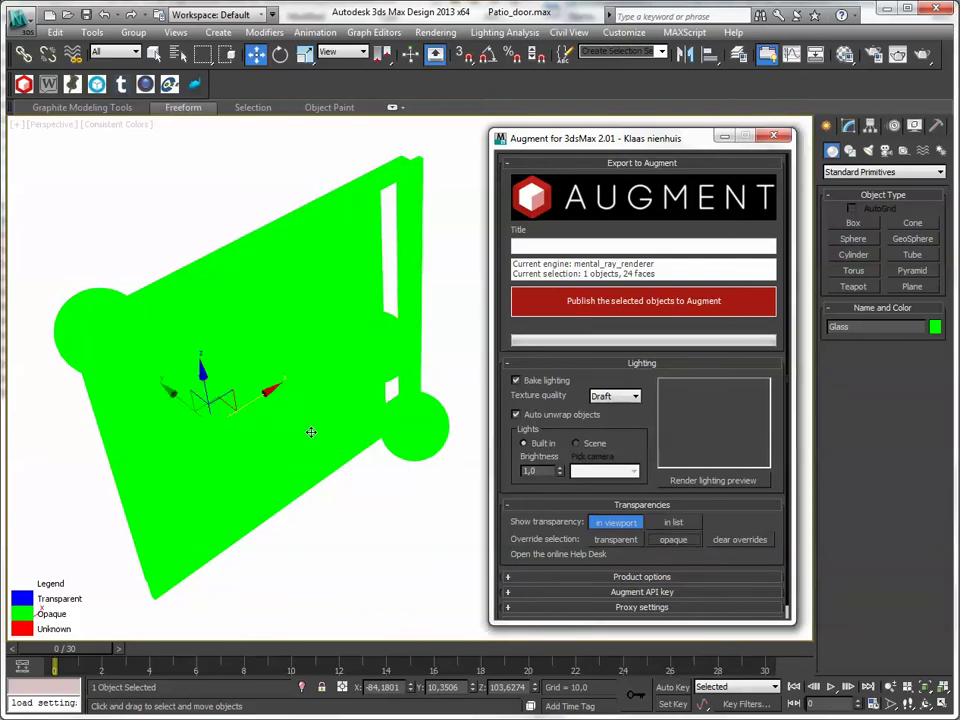
left_click(613, 539)
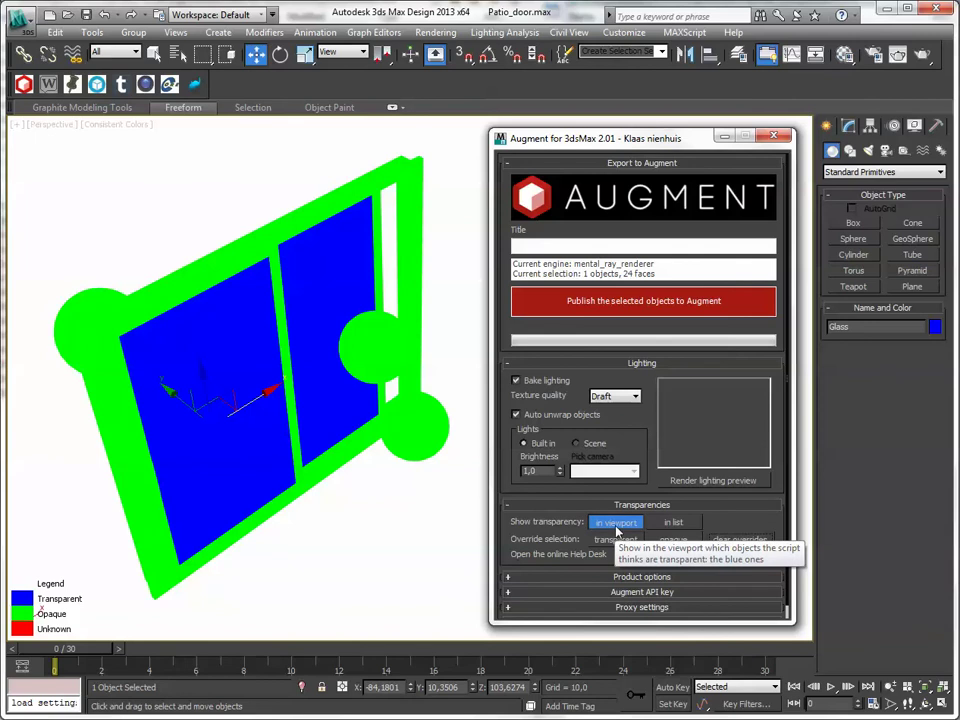
Toggle the transparency display to compare it with the normal shading, leaving it off with nothing selected.
left_click(615, 525)
middle_click_drag(333, 563, 333, 531, "alt")
left_click(616, 524)
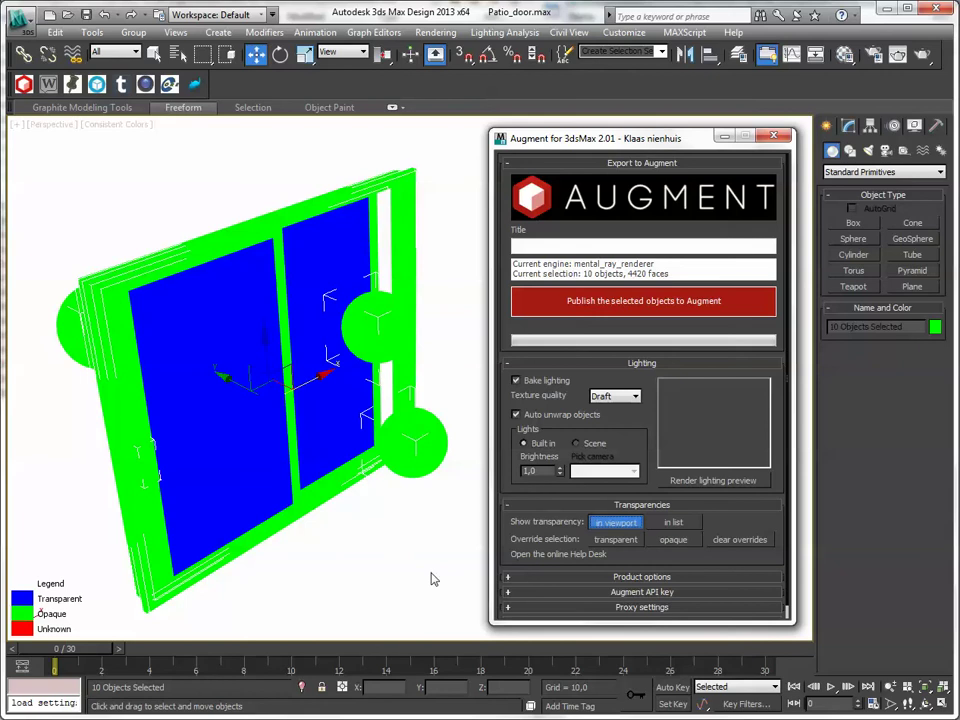
left_click(614, 522)
left_click(345, 558)
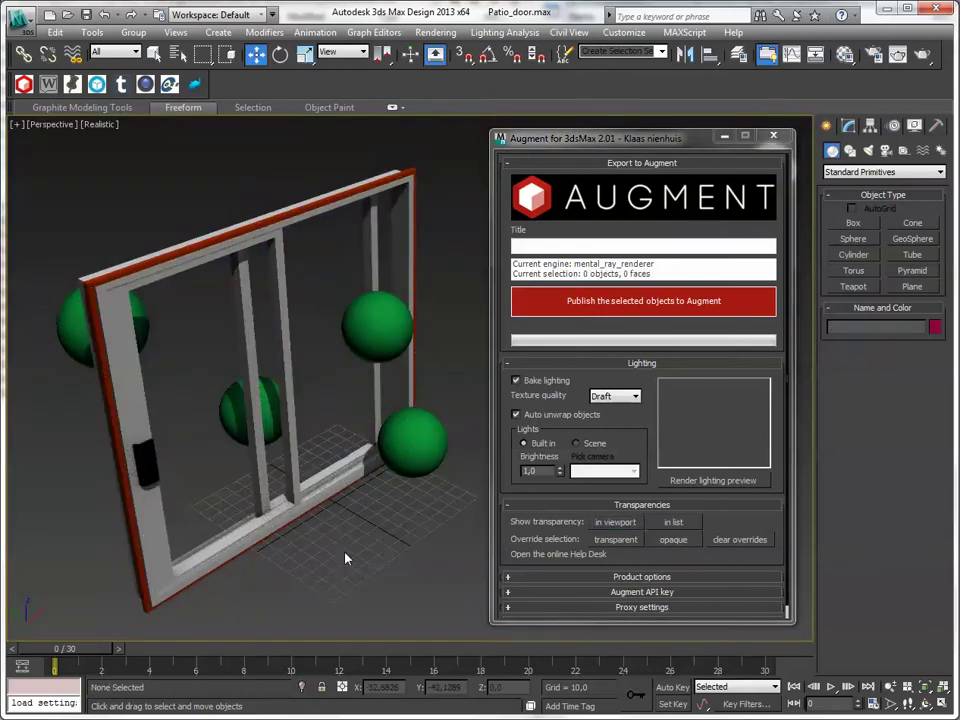
Open an enlarged preview of the GLASSPD material and turn on its checkered sample background.
key("m")
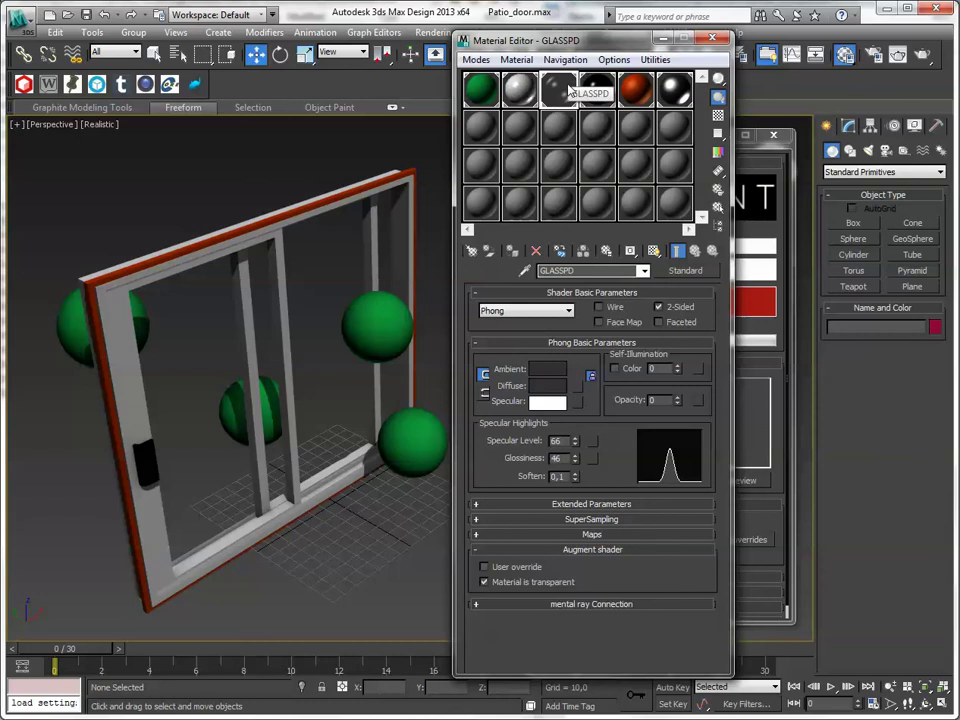
double_click(563, 95)
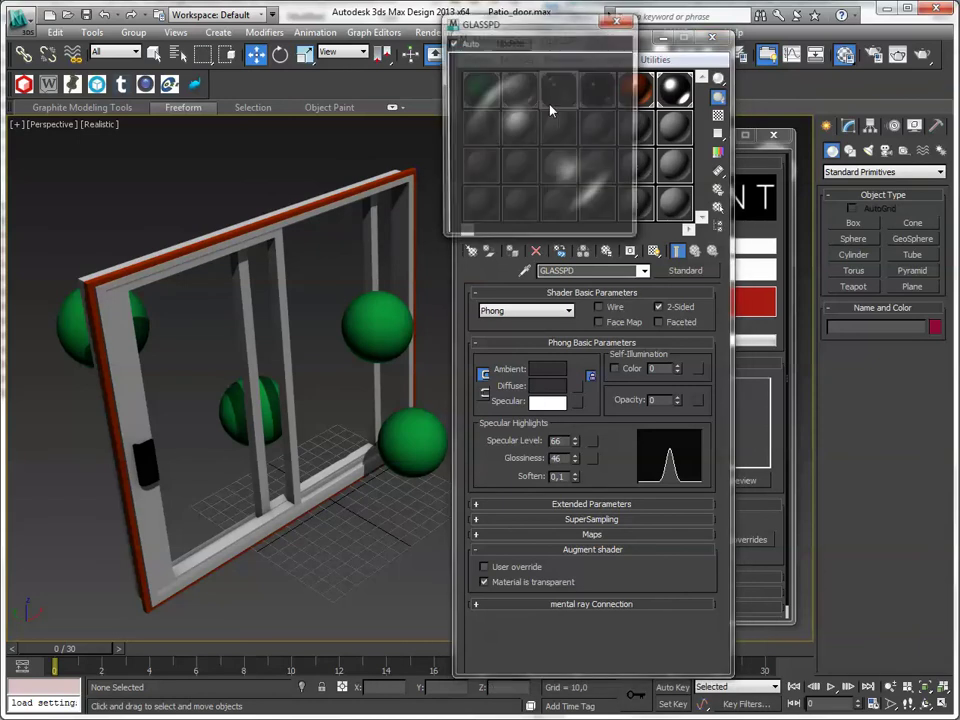
left_click_drag(531, 37, 310, 159)
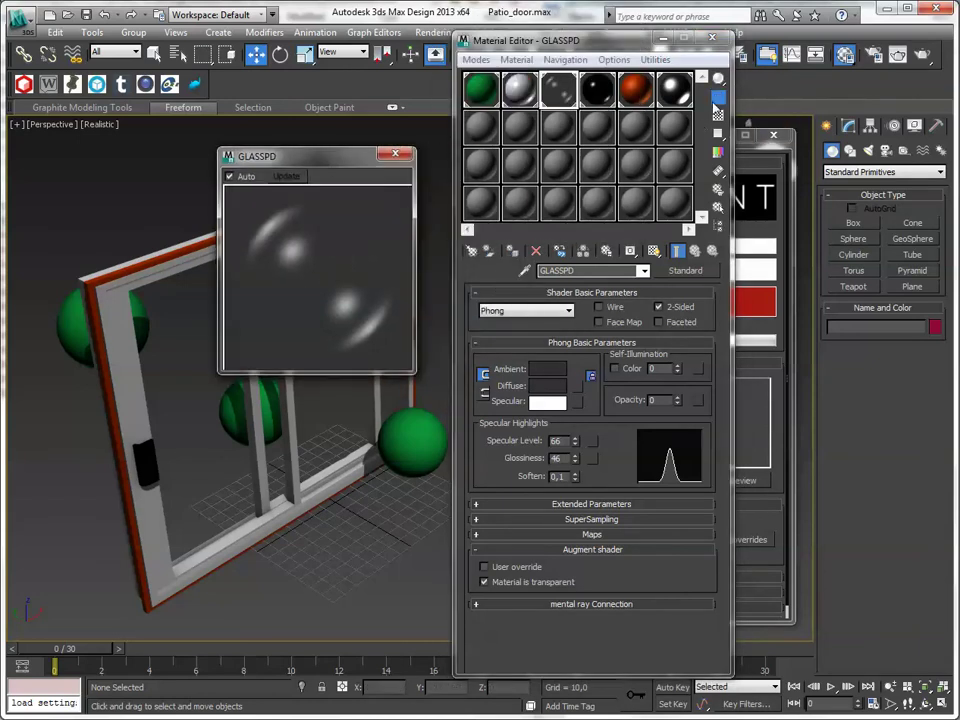
key("b")
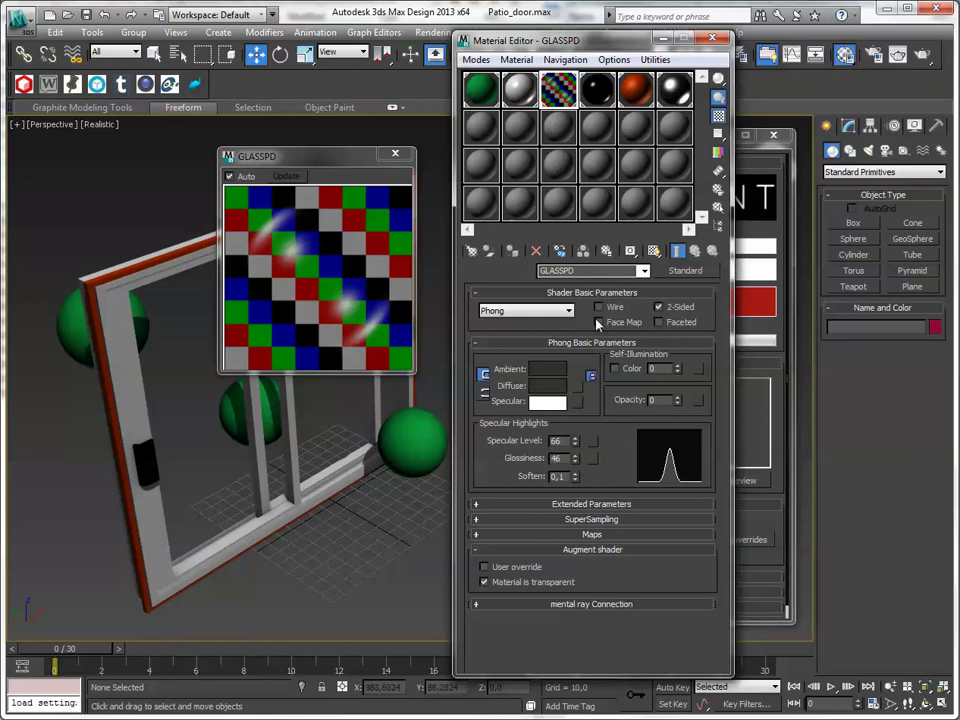
Set the GLASSPD material's opacity to 15 and close the preview and the Material Editor.
left_click_drag(677, 399, 680, 387)
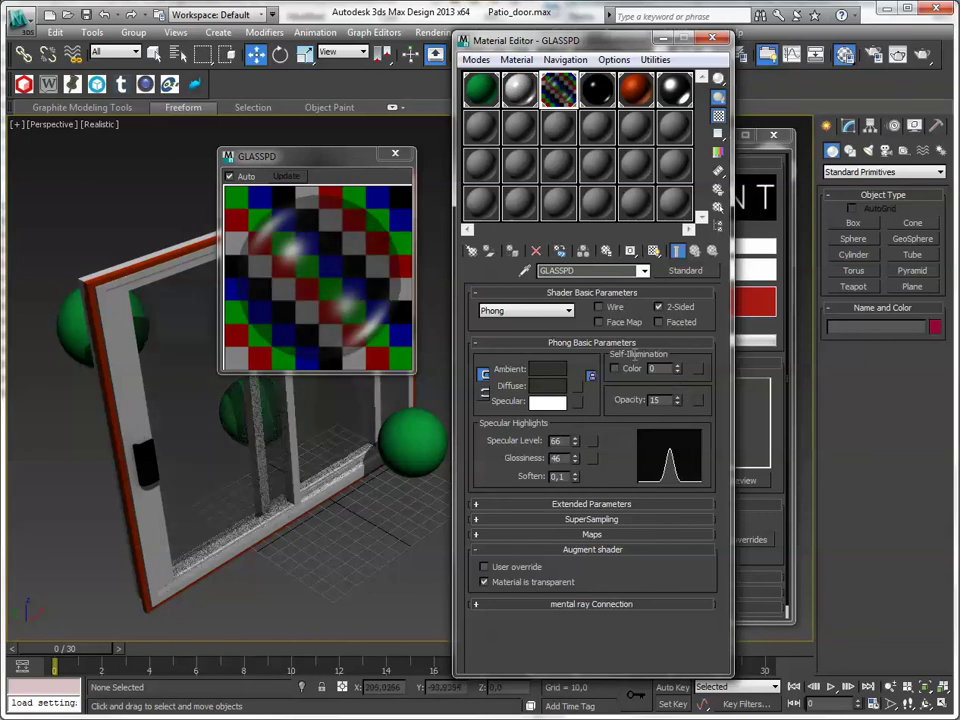
left_click(395, 153)
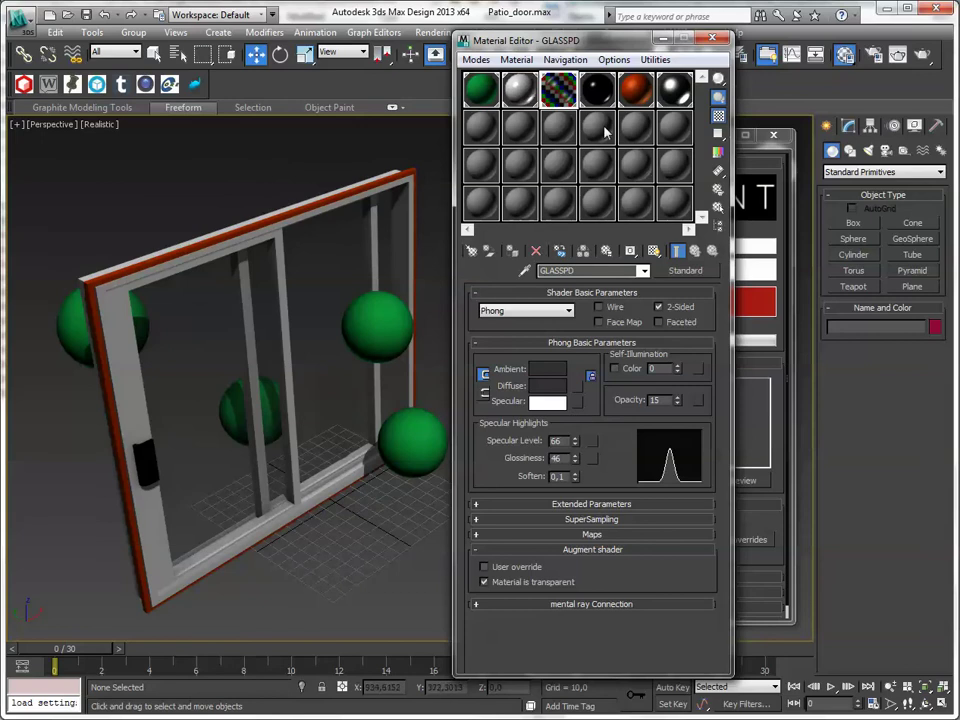
key("m")
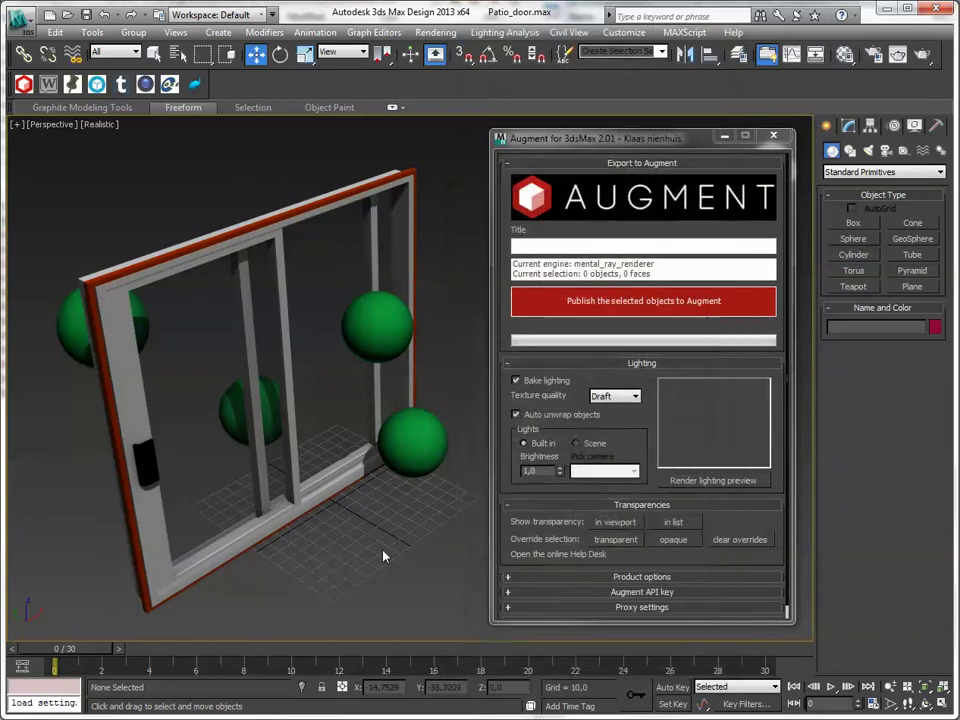
left_click(370, 330)
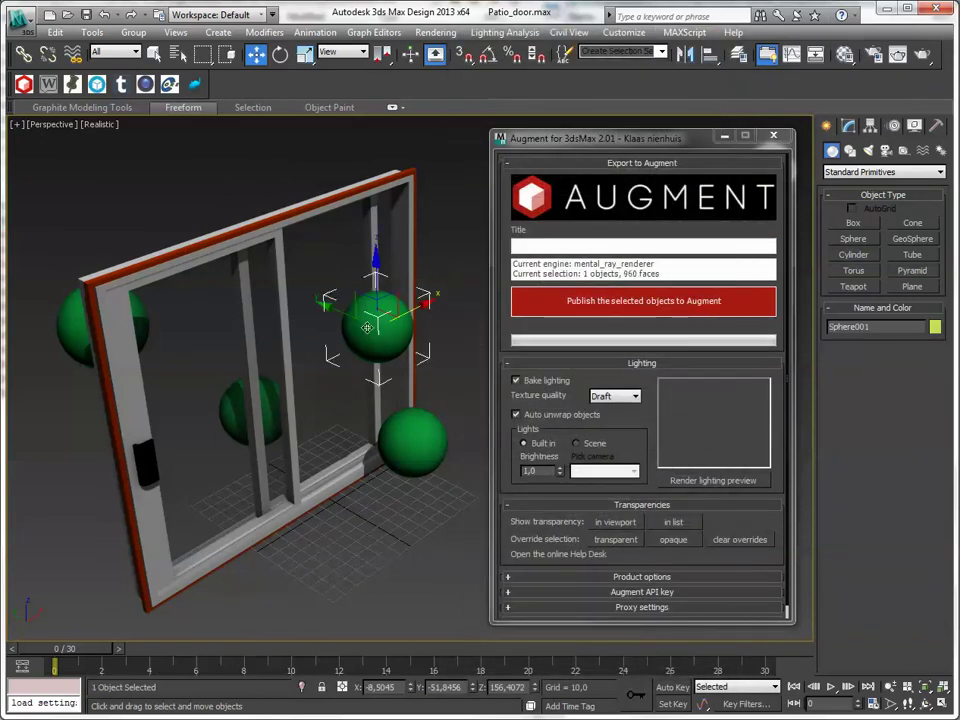
left_click(413, 440)
left_click(337, 552)
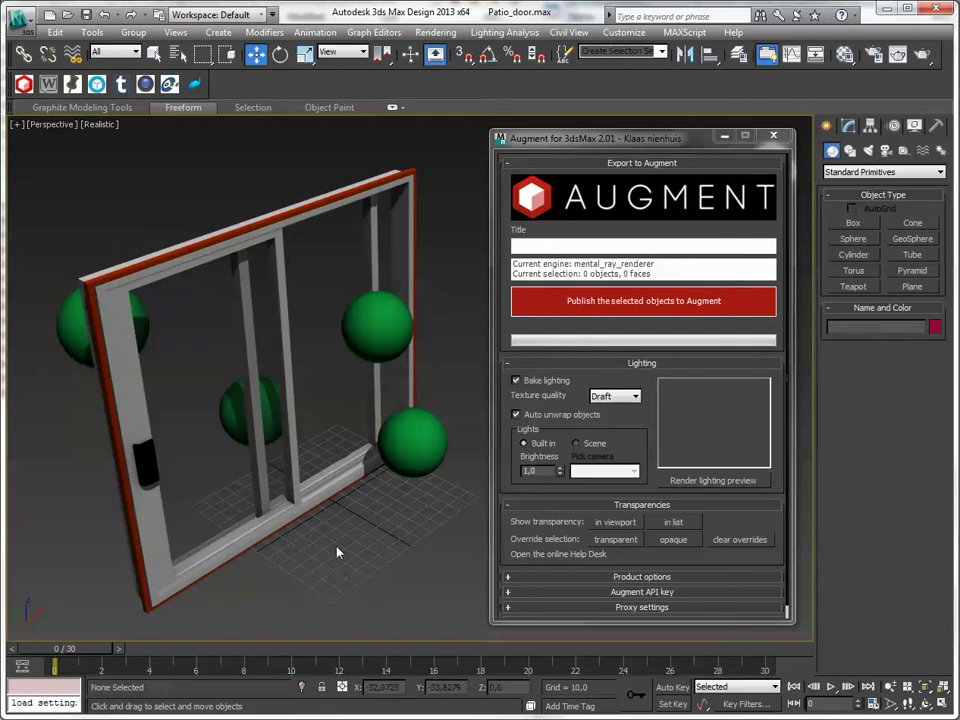
Publish all scene objects to Augment under the title Window, saving the modified scene when asked.
left_click(583, 246)
type("Window")
key("ctrl+a")
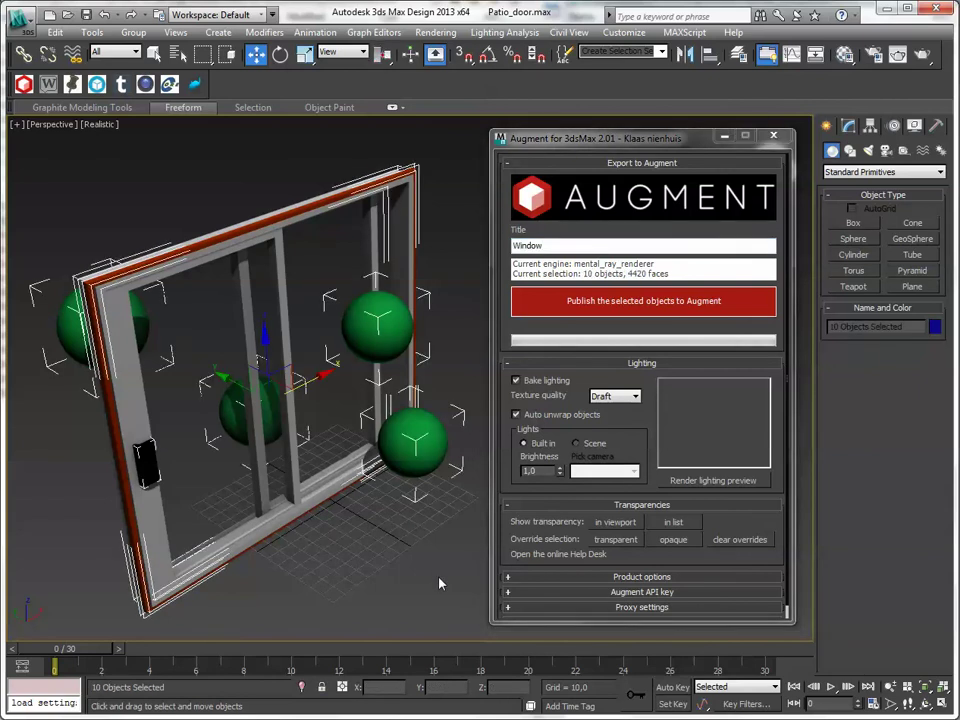
left_click(637, 305)
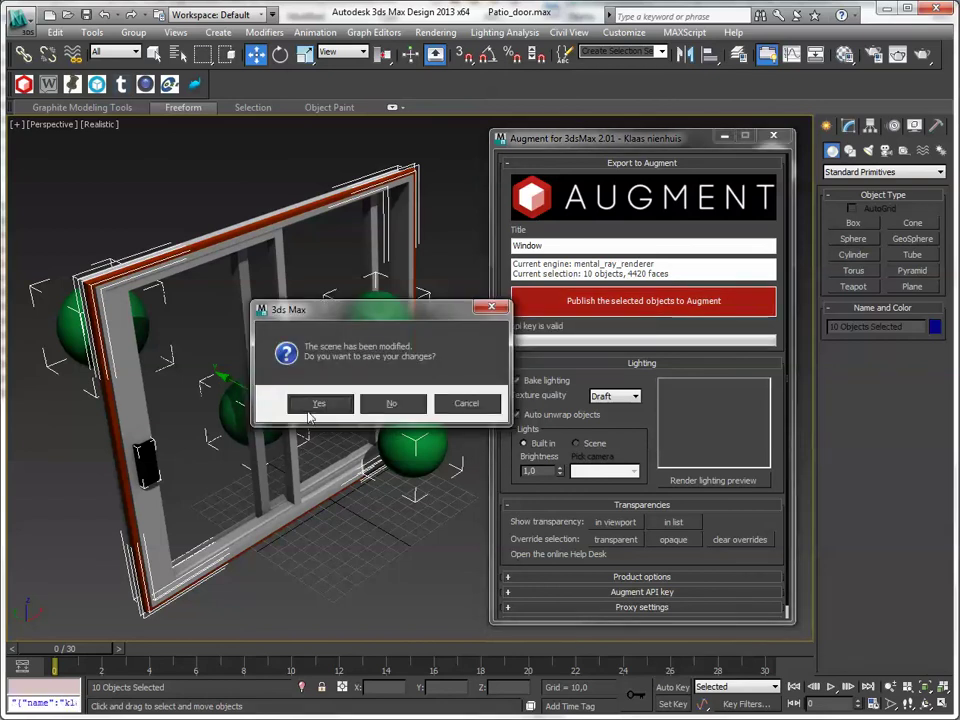
left_click(318, 403)
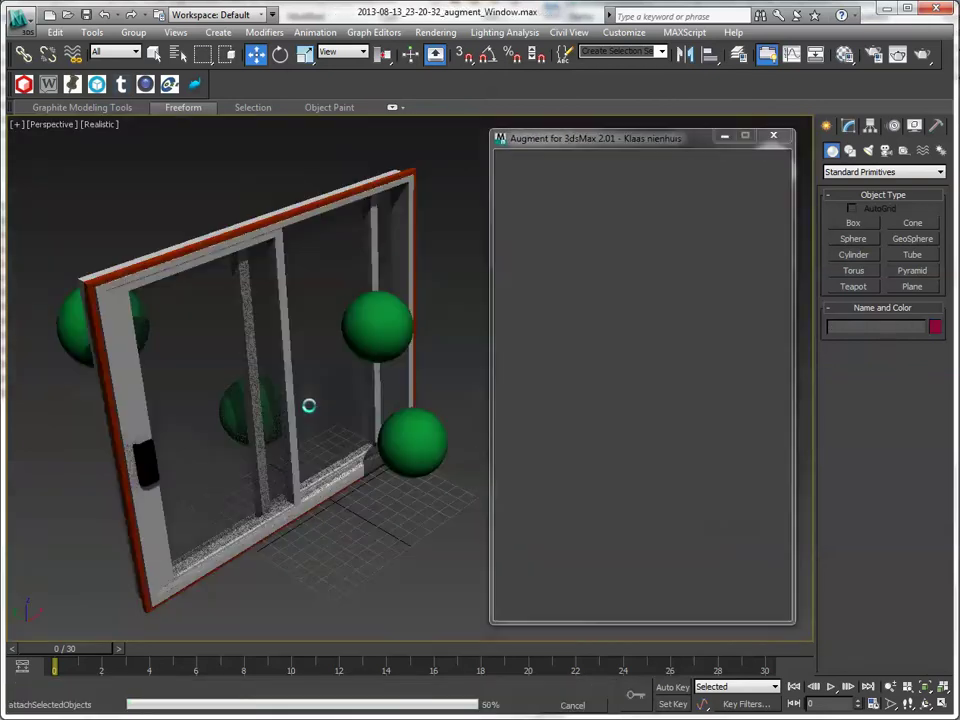